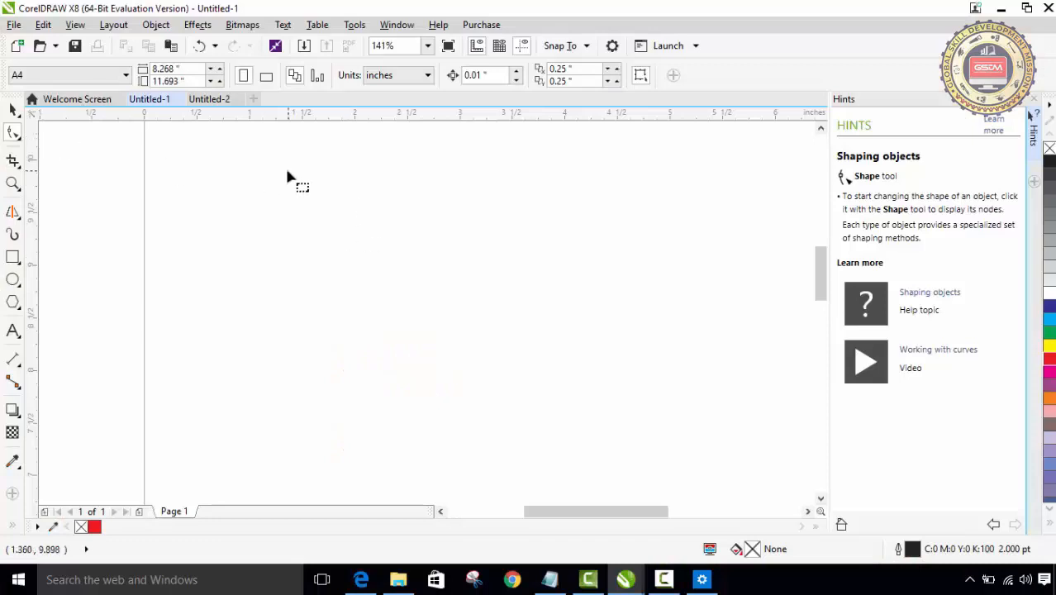
left_click(12, 110)
left_click(13, 133)
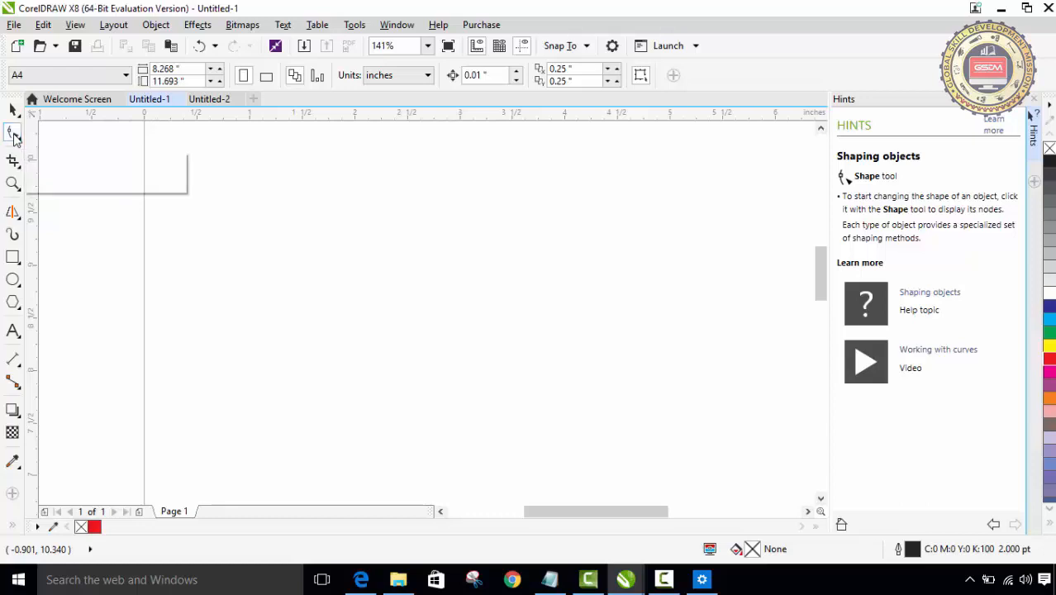
left_click(18, 140)
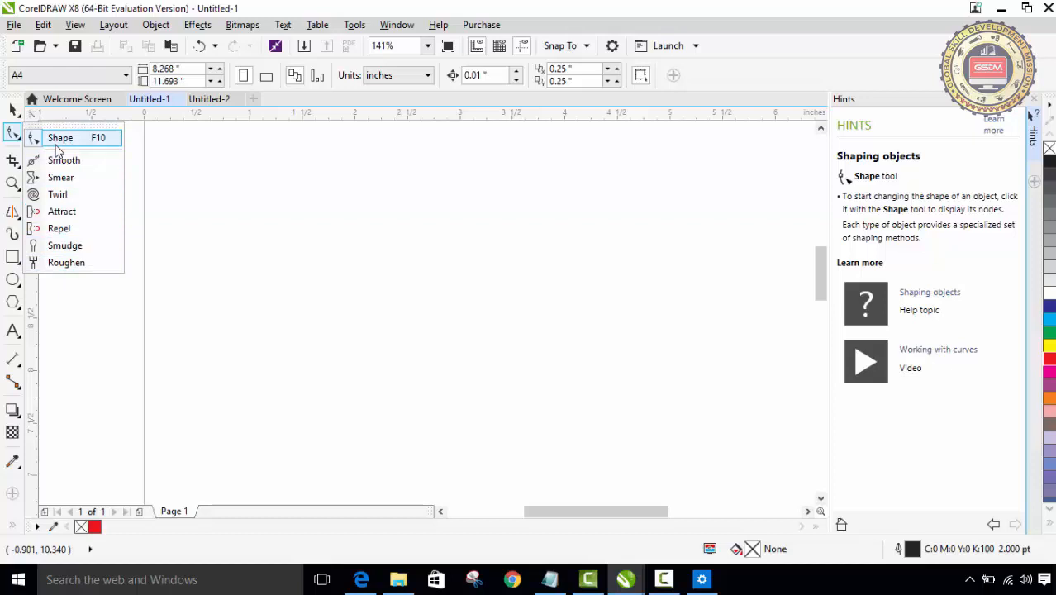
left_click(12, 137)
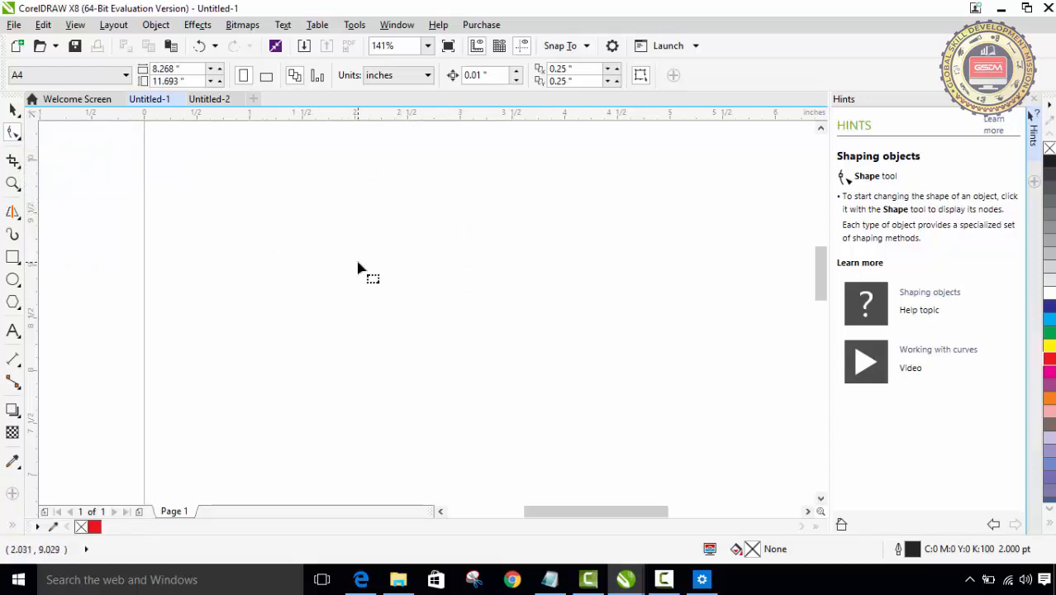
Step: Draw a rectangle about 2.78 by 1.39 inches in the upper part of the page
left_click(13, 259)
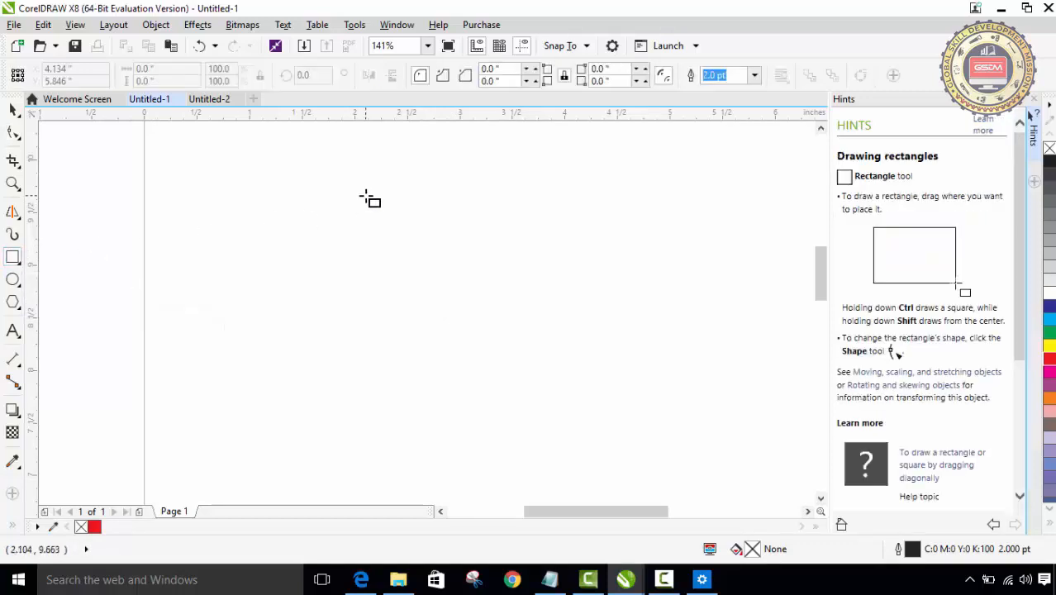
mouse_move(299, 172)
left_mouse_down()
mouse_move(330, 255)
mouse_move(484, 326)
mouse_move(591, 317)
left_mouse_up()
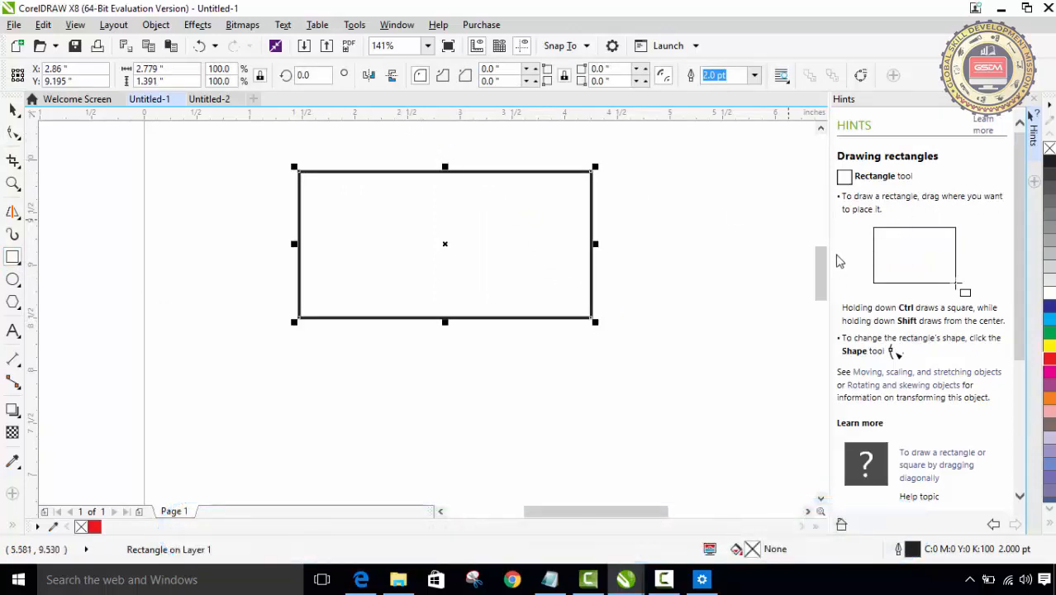
left_click_drag(823, 272, 823, 262)
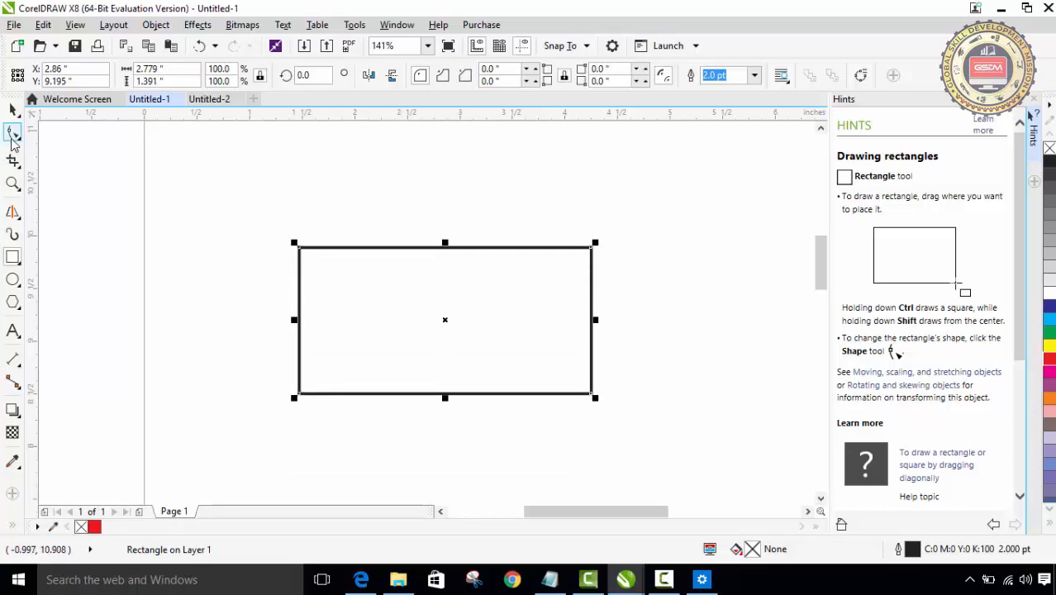
Step: Round all four corners of the rectangle with the Shape tool to a radius of about 0.28 inches
left_click(12, 137)
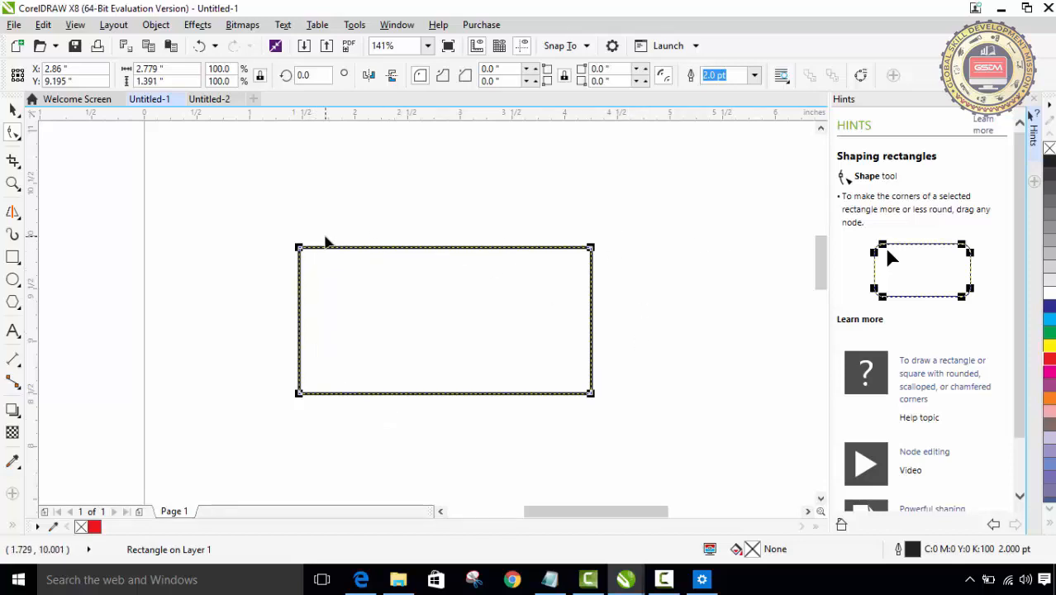
left_click(14, 134)
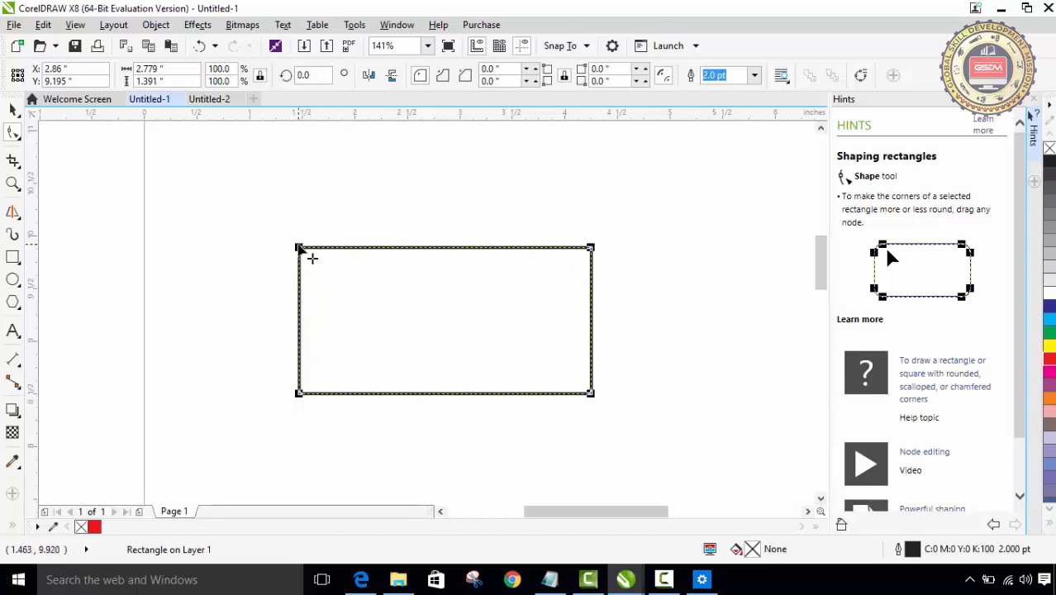
left_click_drag(313, 260, 328, 264)
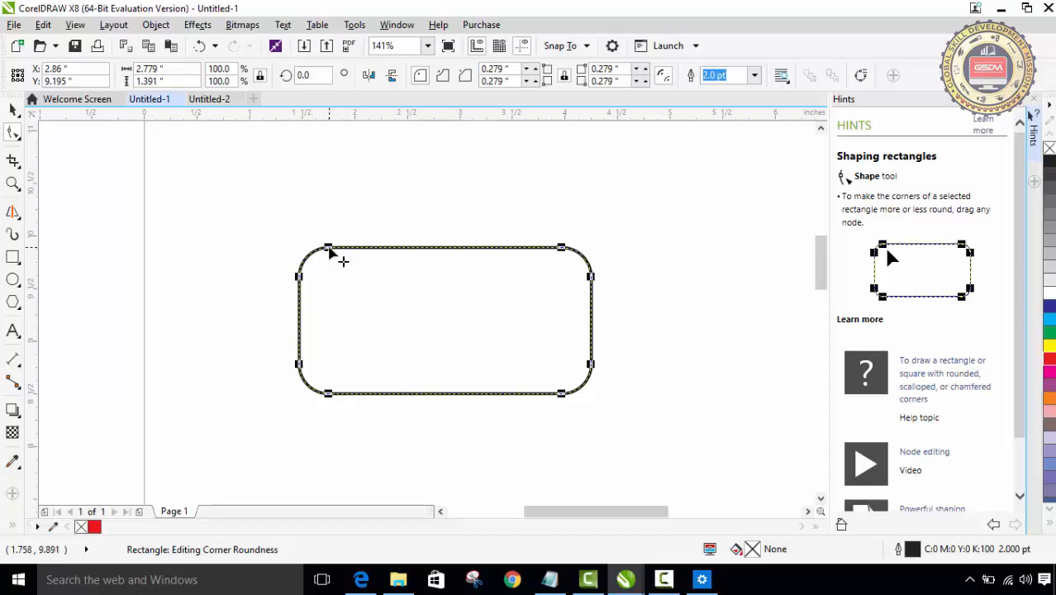
left_click_drag(329, 250, 307, 246)
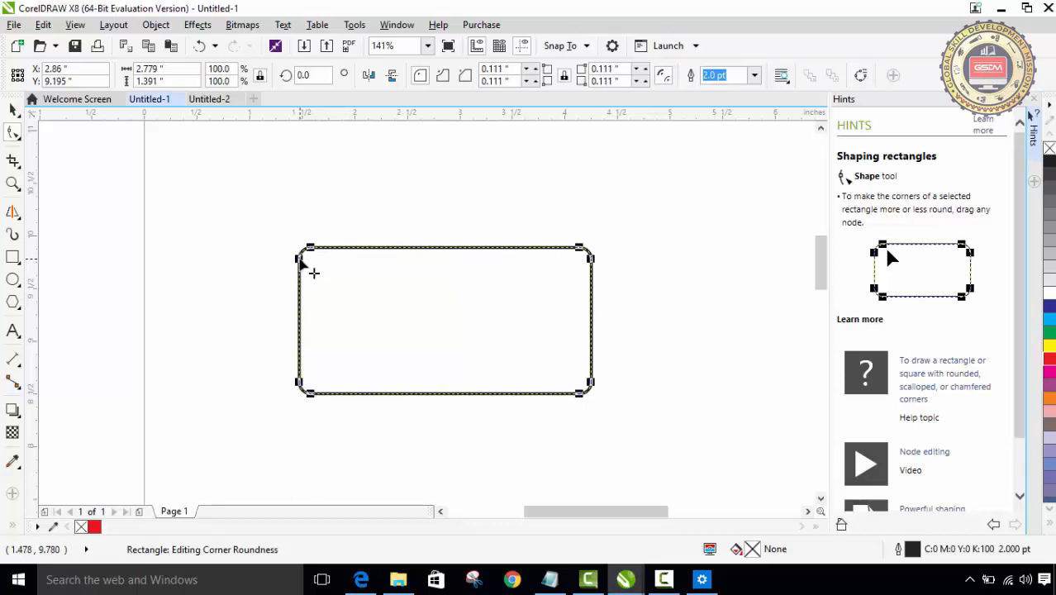
left_click_drag(300, 259, 305, 287)
left_click_drag(351, 254, 302, 263)
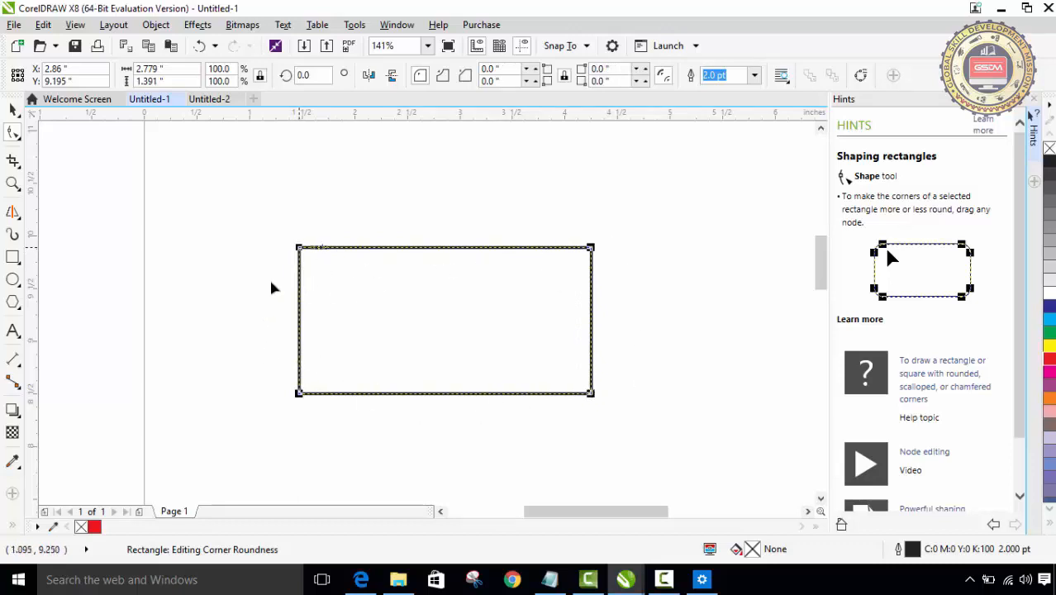
left_click_drag(302, 249, 325, 265)
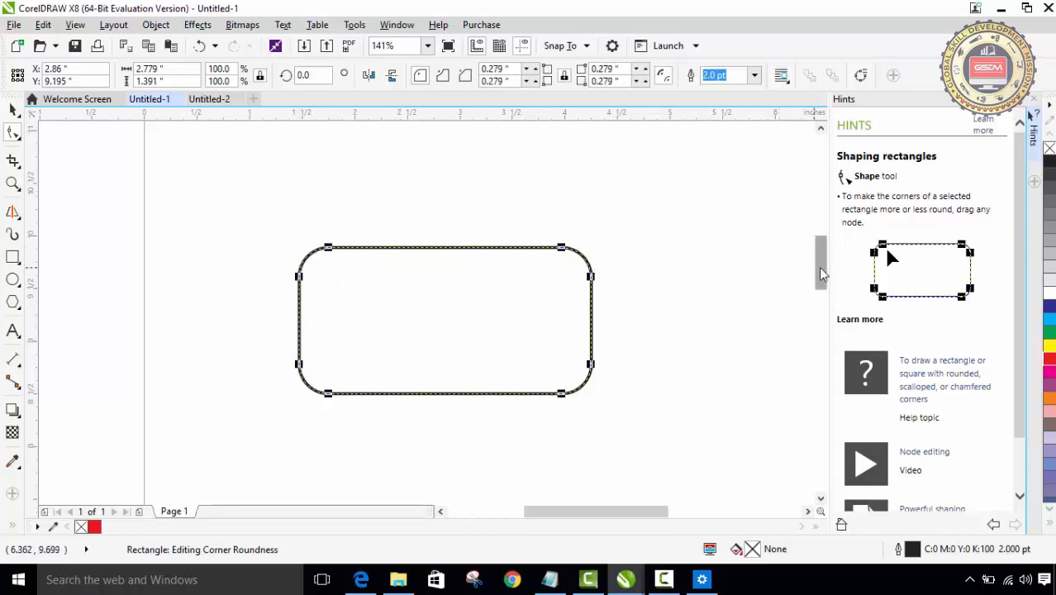
Step: Draw a near-circular ellipse about 1.47 by 1.42 inches below the rectangle and reshape it into a pie wedge of about 58 degrees
mouse_move(820, 272)
left_mouse_down()
mouse_move(812, 313)
mouse_move(812, 292)
left_mouse_up()
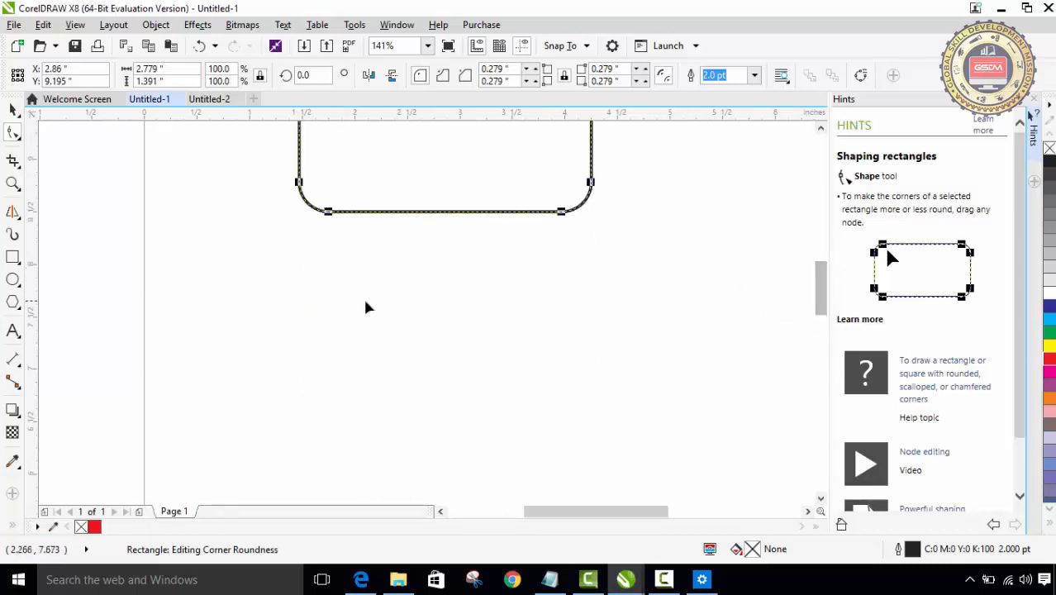
left_click(12, 281)
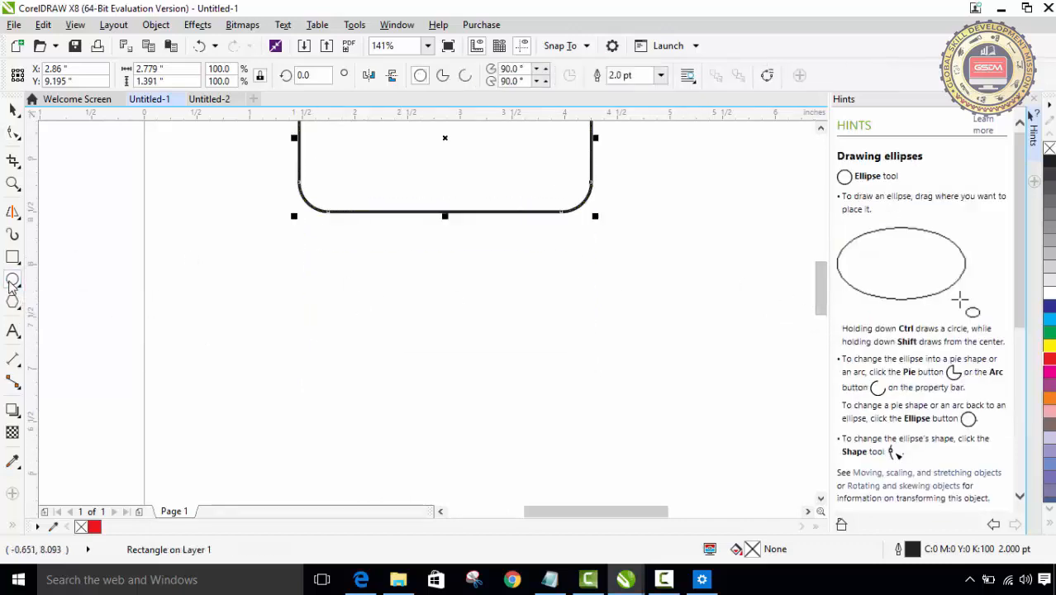
mouse_move(331, 297)
left_mouse_down()
mouse_move(472, 417)
mouse_move(490, 450)
left_mouse_up()
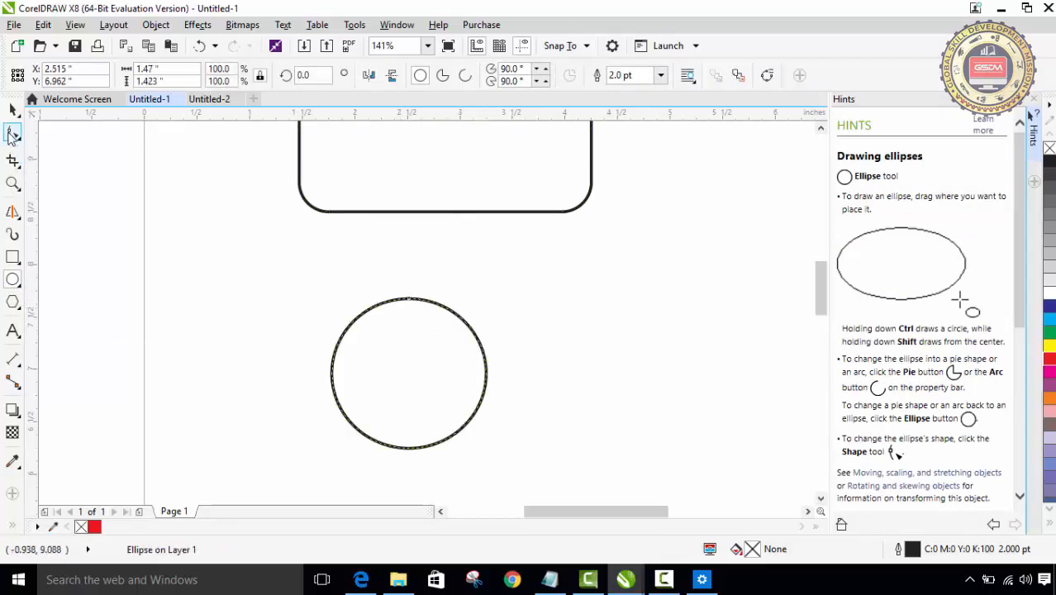
left_click(12, 135)
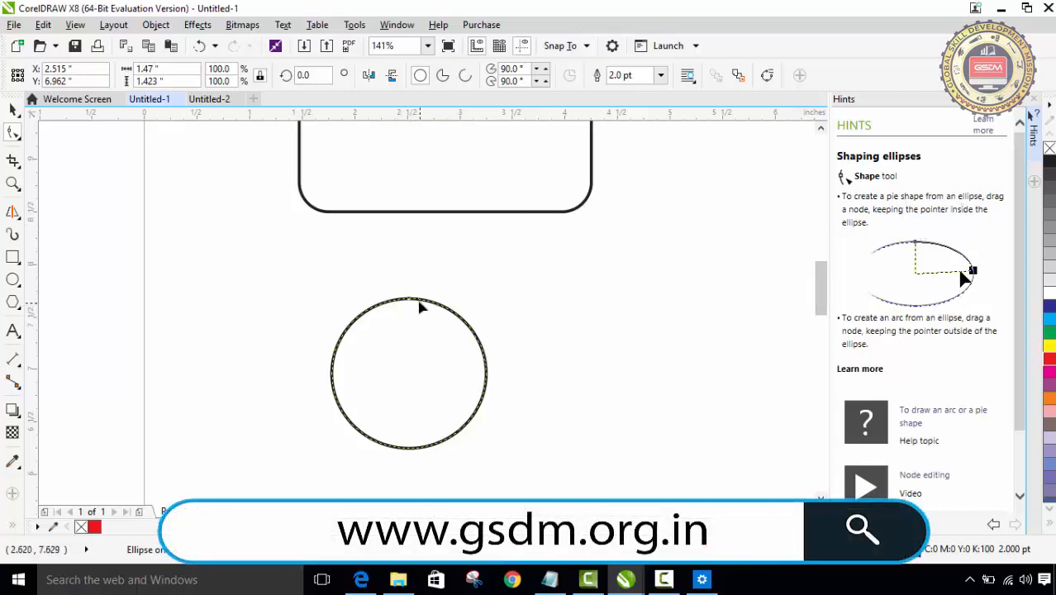
left_click_drag(410, 298, 485, 374)
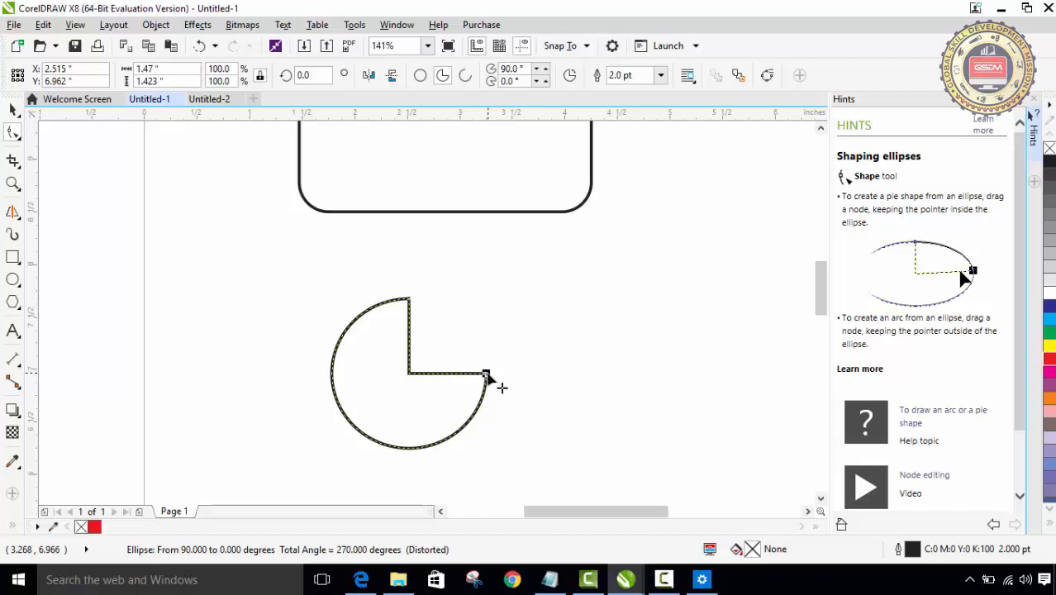
left_click_drag(486, 375, 358, 344)
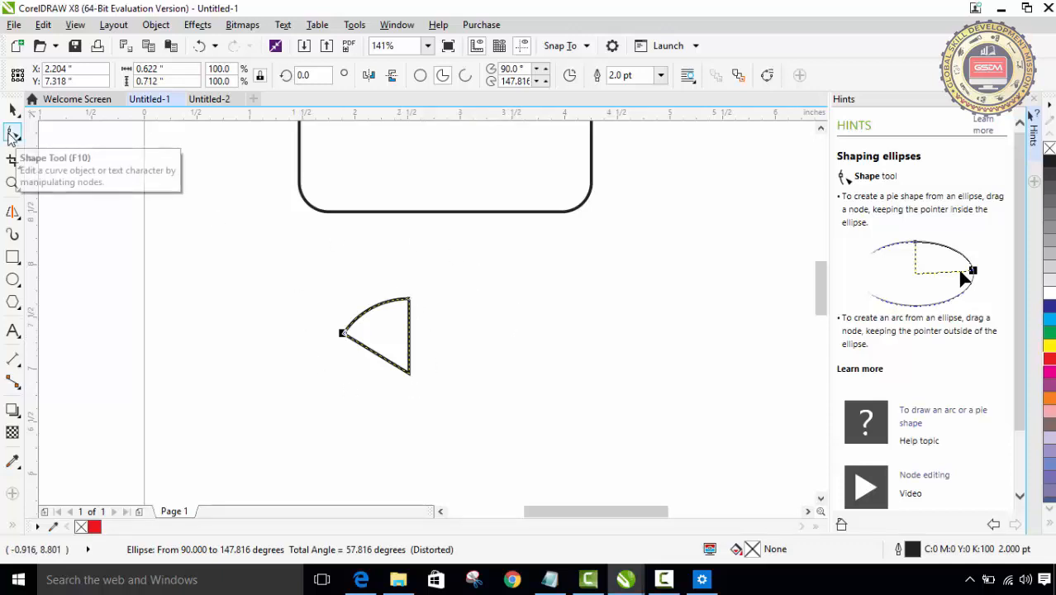
Step: Draw a five-sided polygon about 1.18 by 1.21 inches beside the pie wedge and pull its corner nodes inward to form a star
left_click(13, 304)
mouse_move(560, 274)
left_mouse_down()
mouse_move(659, 360)
mouse_move(672, 423)
mouse_move(688, 403)
left_mouse_up()
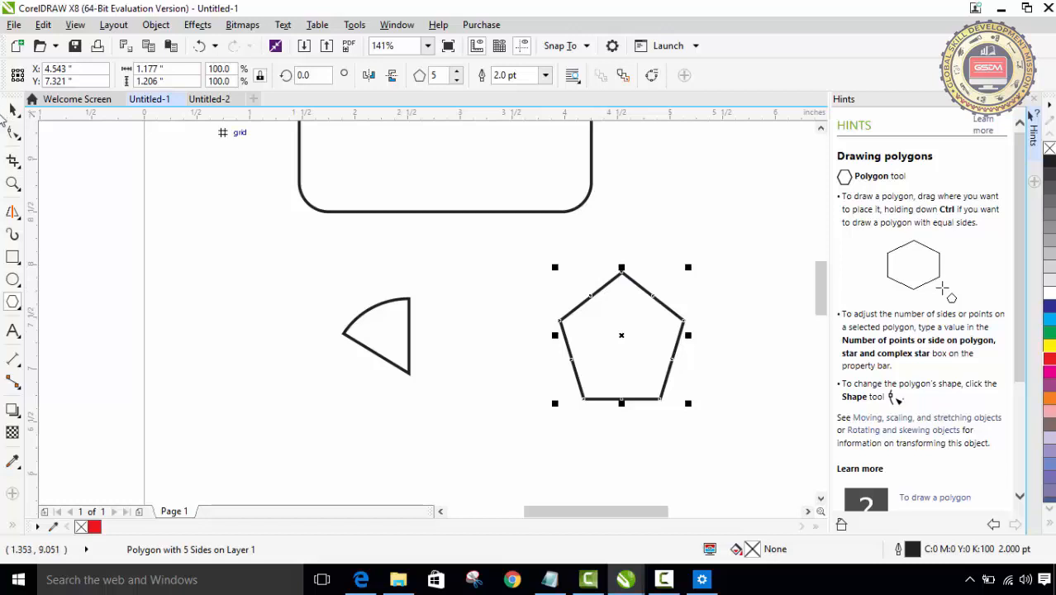
left_click(13, 134)
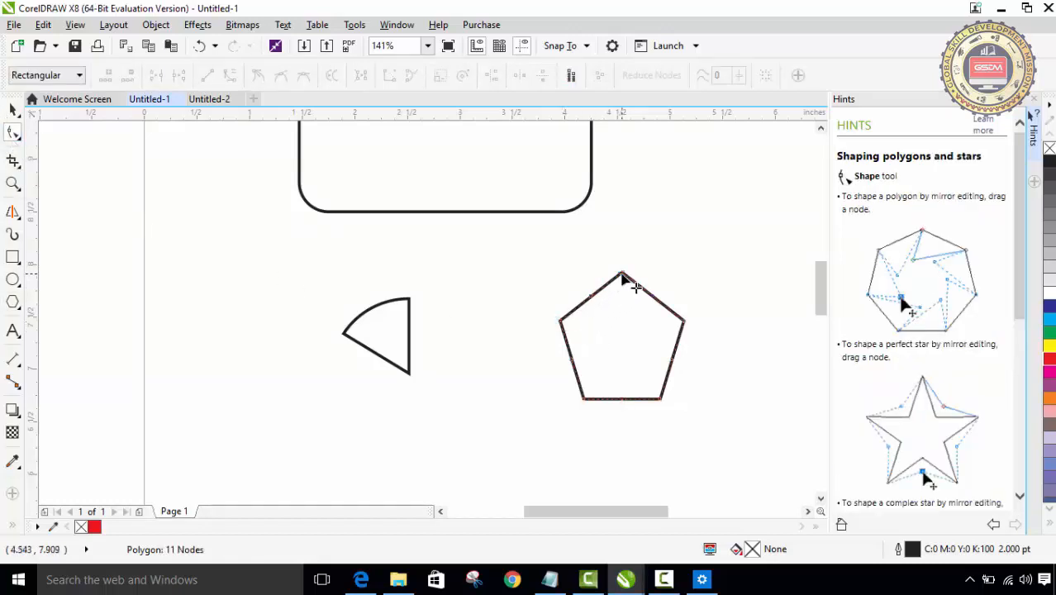
left_click_drag(560, 322, 595, 337)
mouse_move(606, 339)
left_mouse_down()
mouse_move(622, 345)
mouse_move(607, 340)
left_mouse_up()
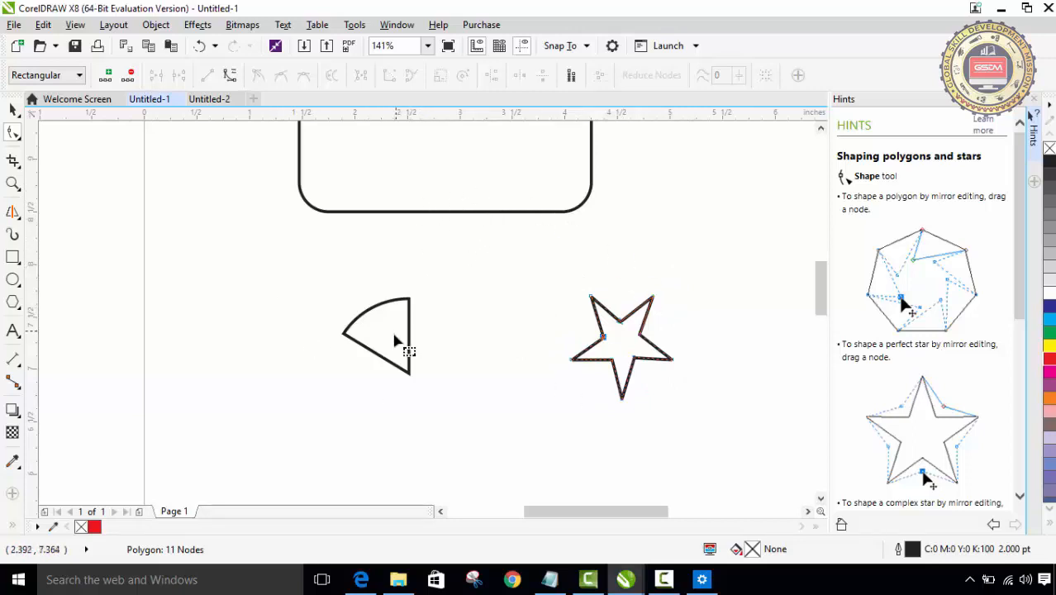
left_click(14, 305)
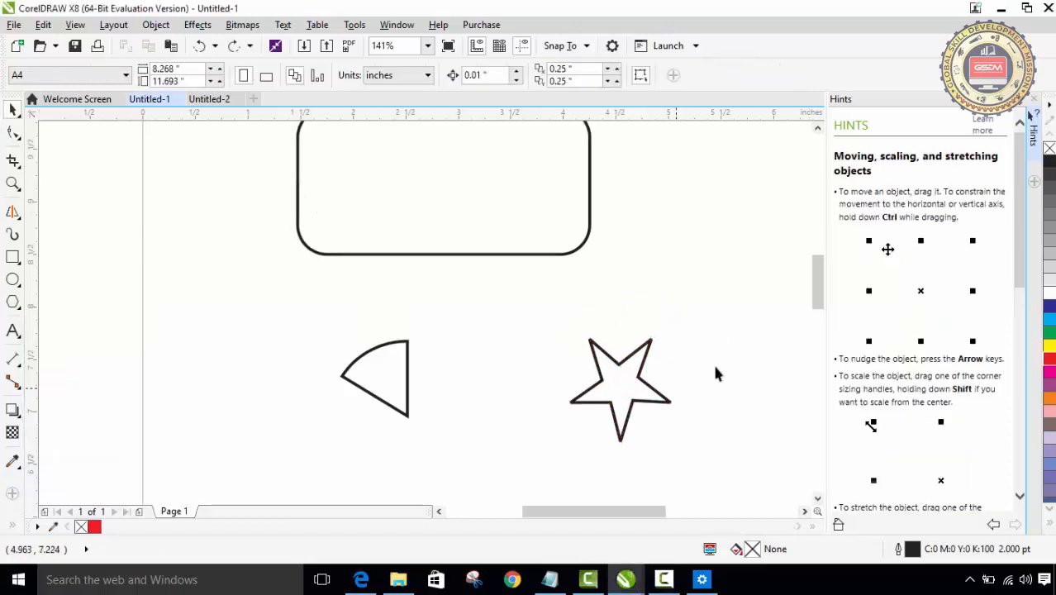
Step: Delete only the rounded rectangle, undo the deletion and deselect it
left_click_drag(818, 302, 818, 285)
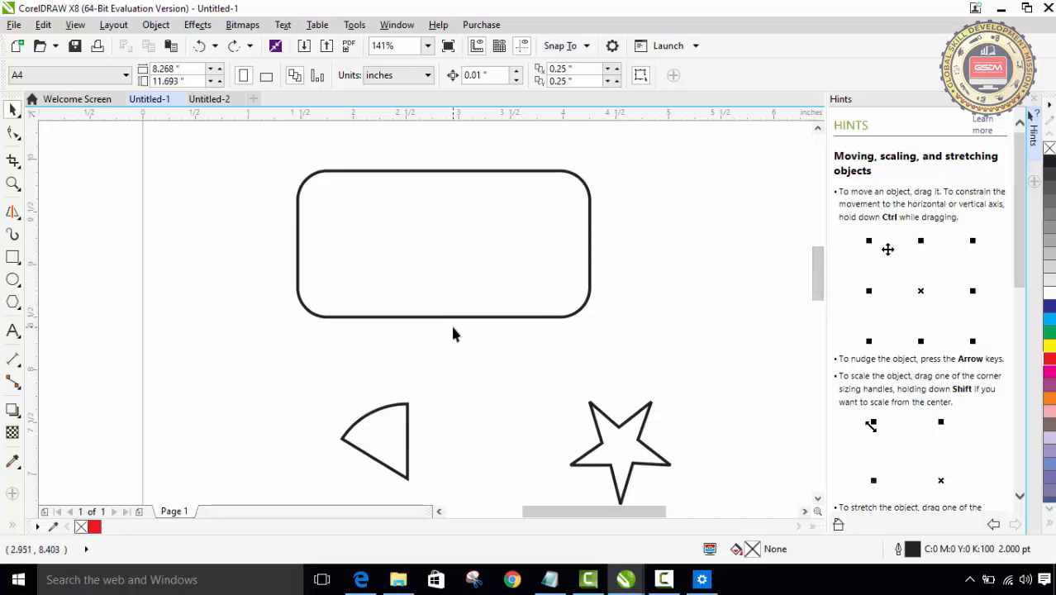
left_click(455, 234)
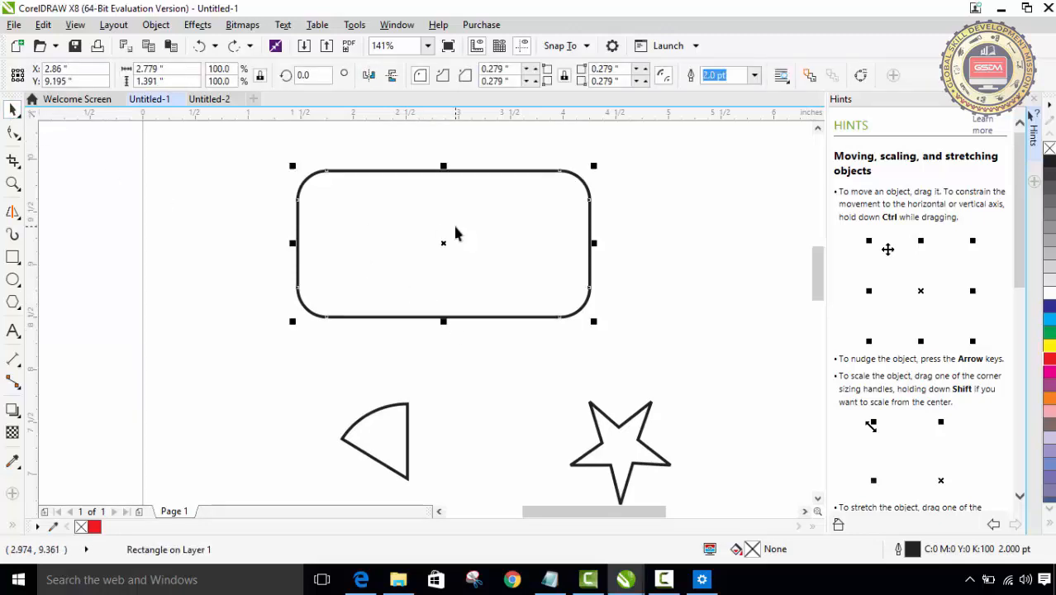
key("Delete")
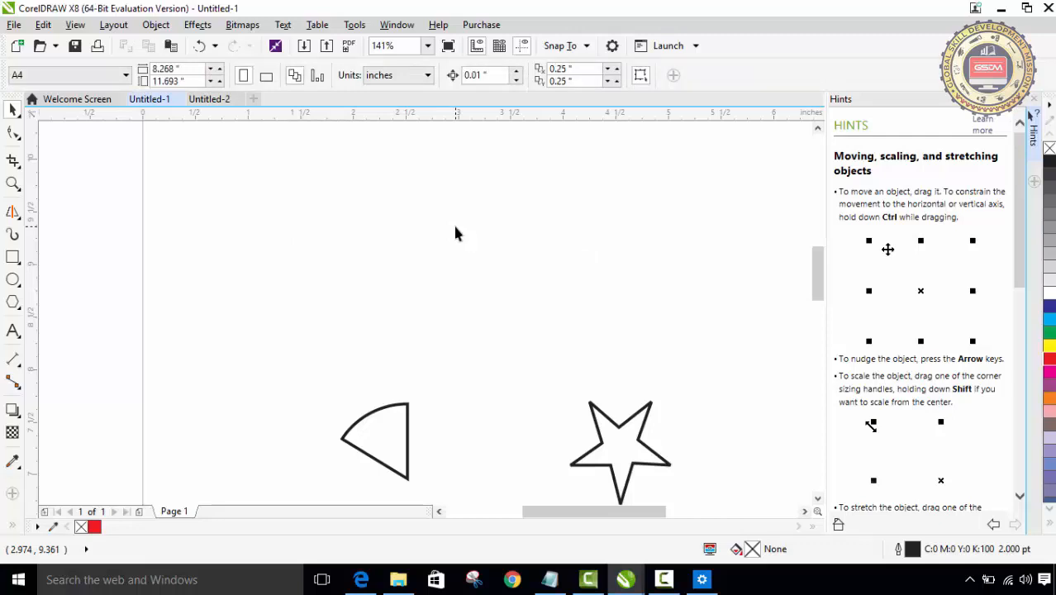
key("ctrl+z")
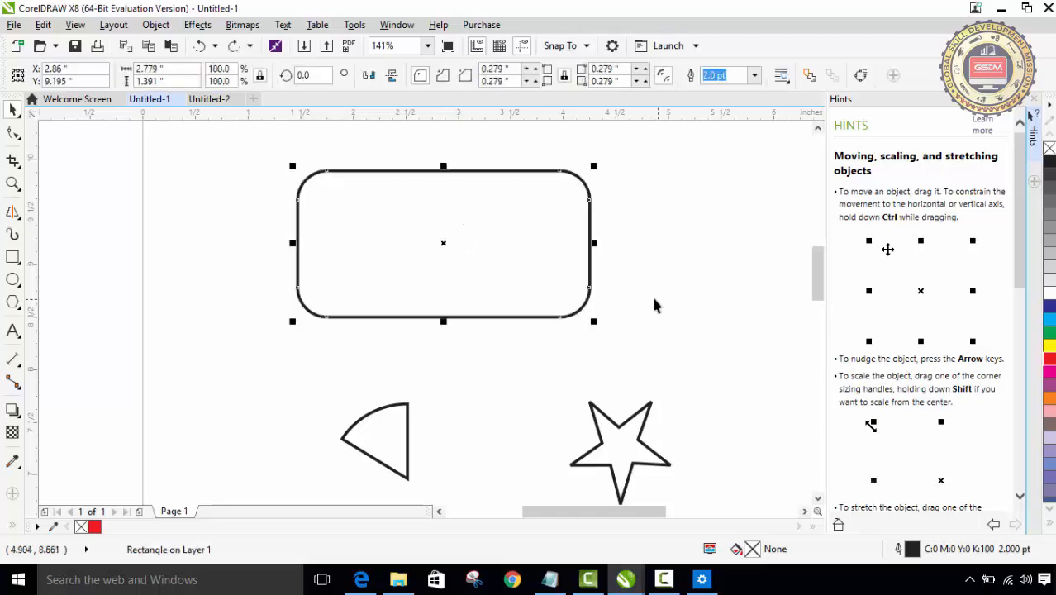
left_click(231, 160)
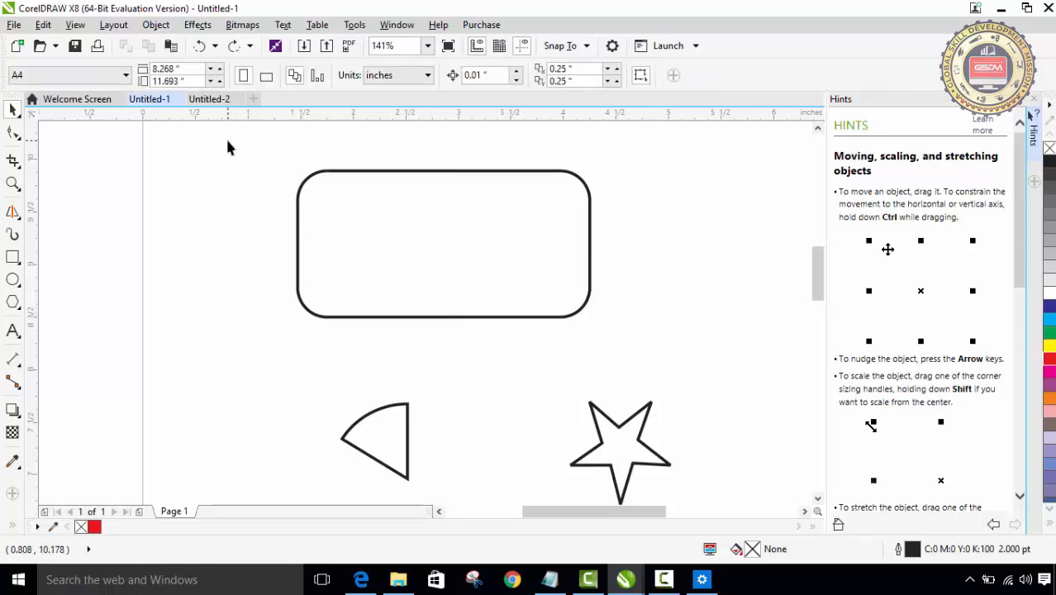
Step: Delete the rectangle, pie wedge and star together using a marquee selection, and undo the deletion
left_click_drag(221, 142, 714, 459)
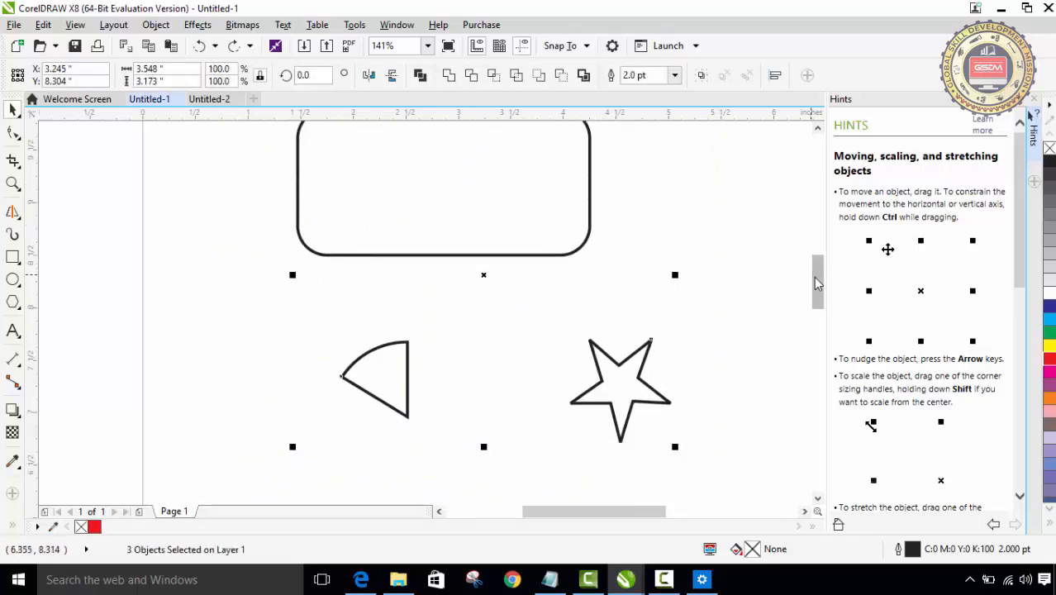
mouse_move(813, 276)
left_mouse_down()
mouse_move(810, 250)
mouse_move(813, 263)
left_mouse_up()
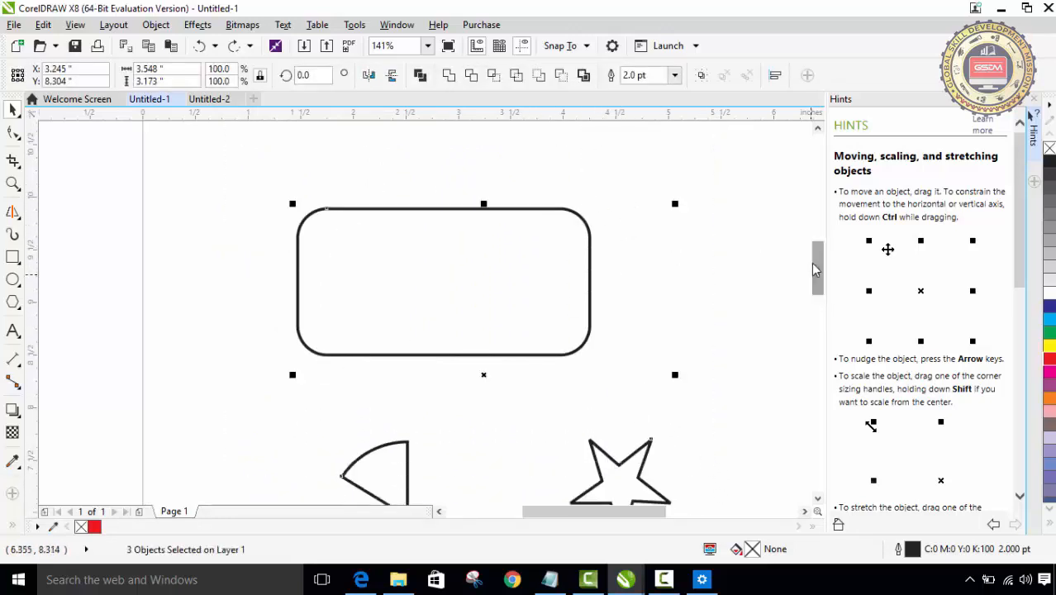
key("Delete")
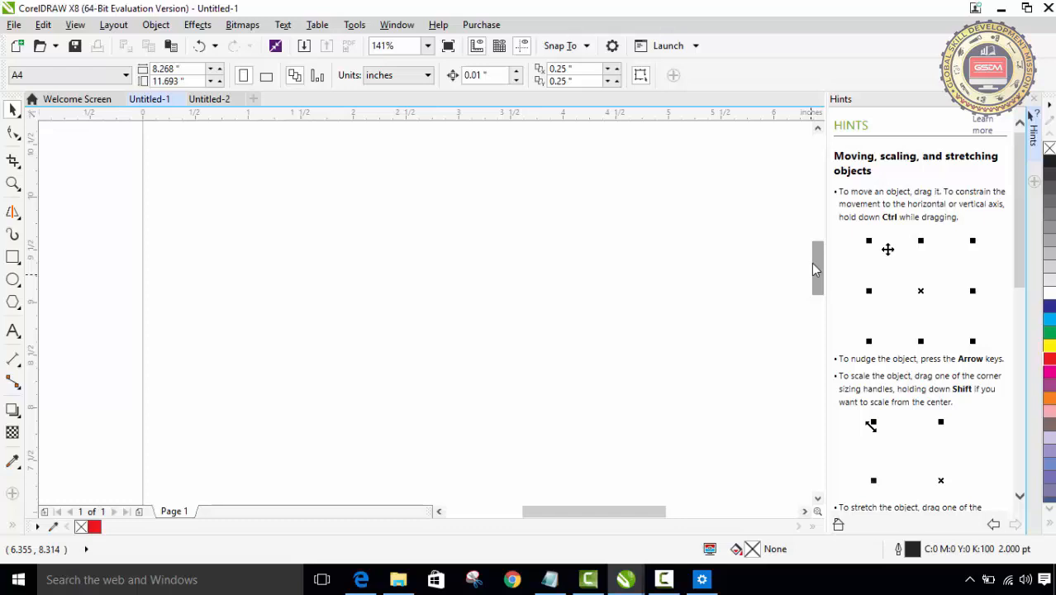
key("ctrl+z")
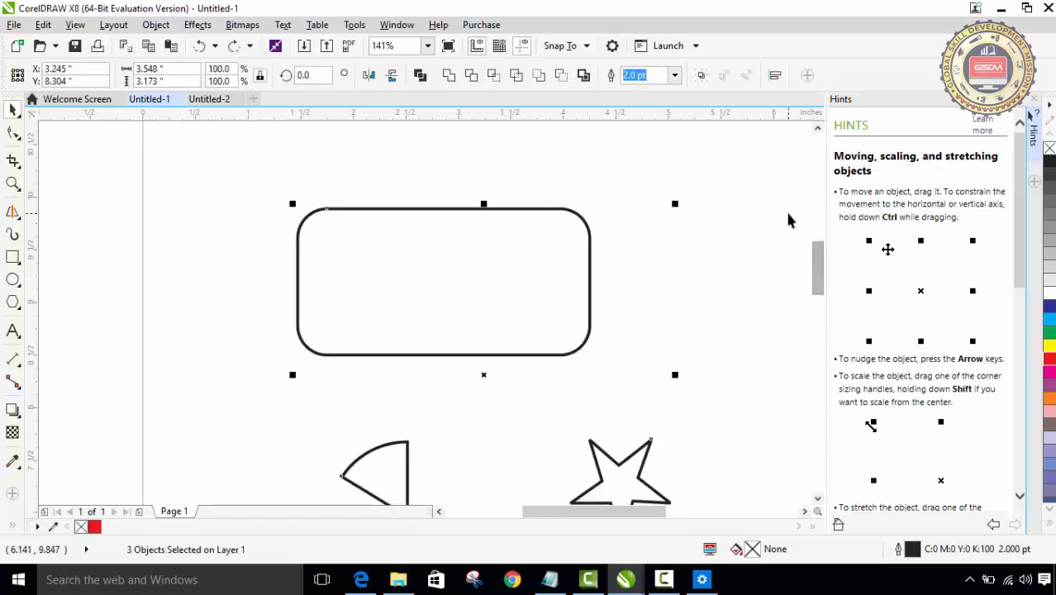
left_click(483, 241)
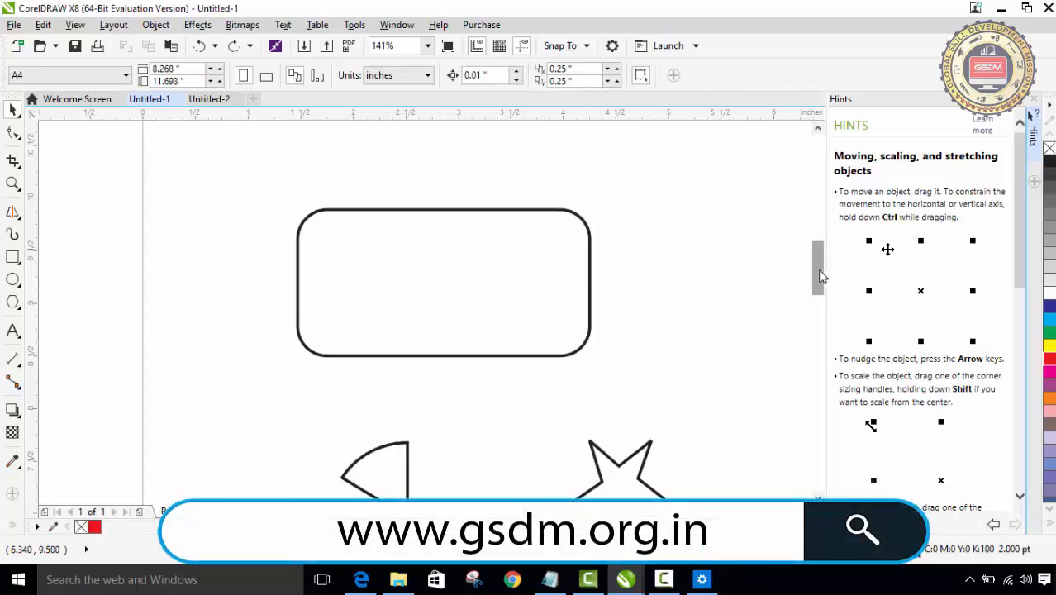
Step: Select all objects at once with the Pick tool and delete them from the page
mouse_move(820, 272)
left_mouse_down()
mouse_move(825, 290)
mouse_move(820, 278)
left_mouse_up()
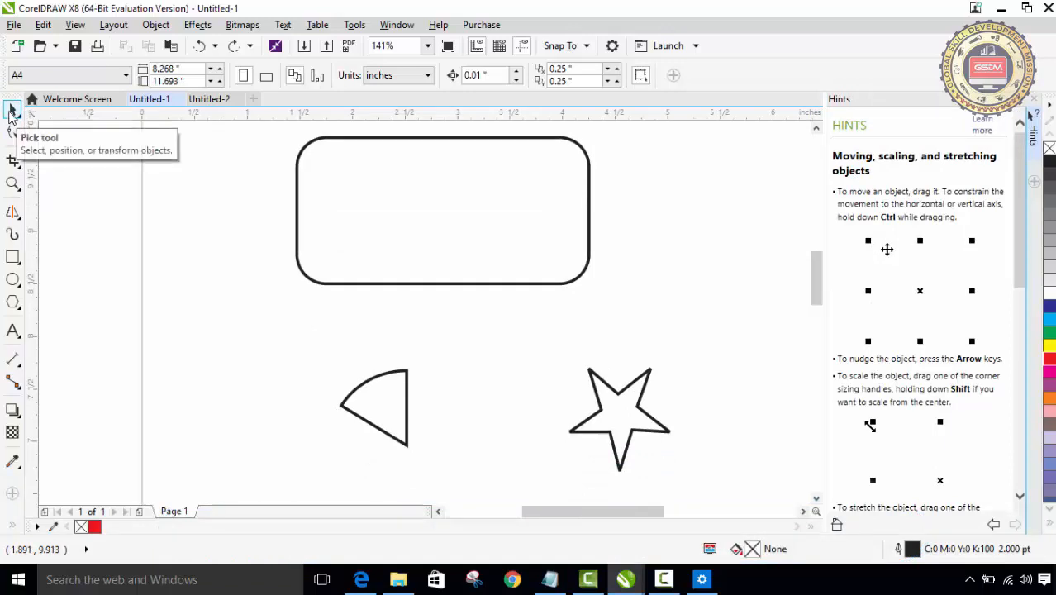
double_click(11, 113)
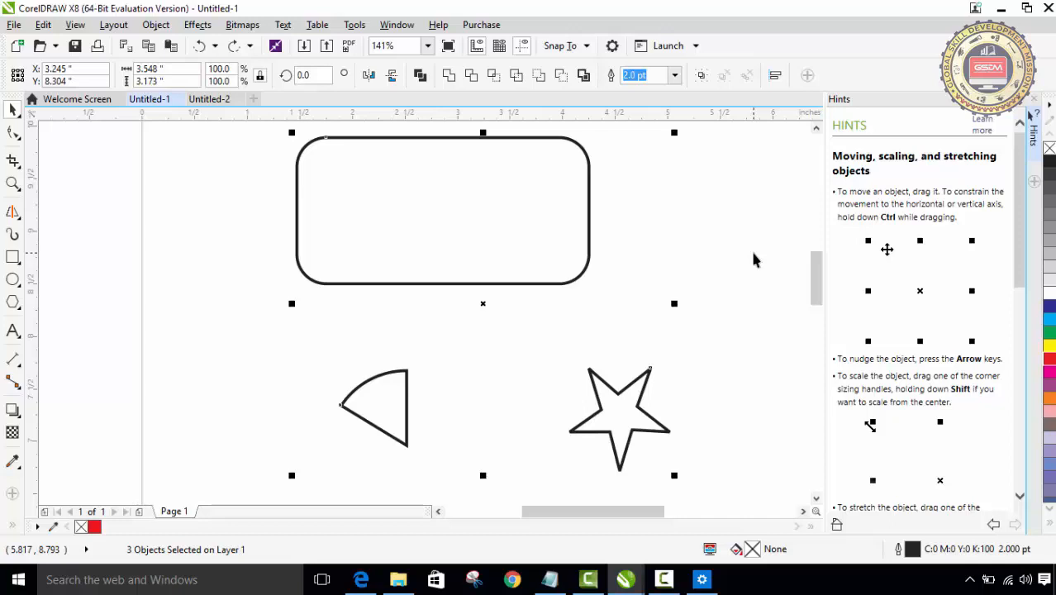
key("Delete")
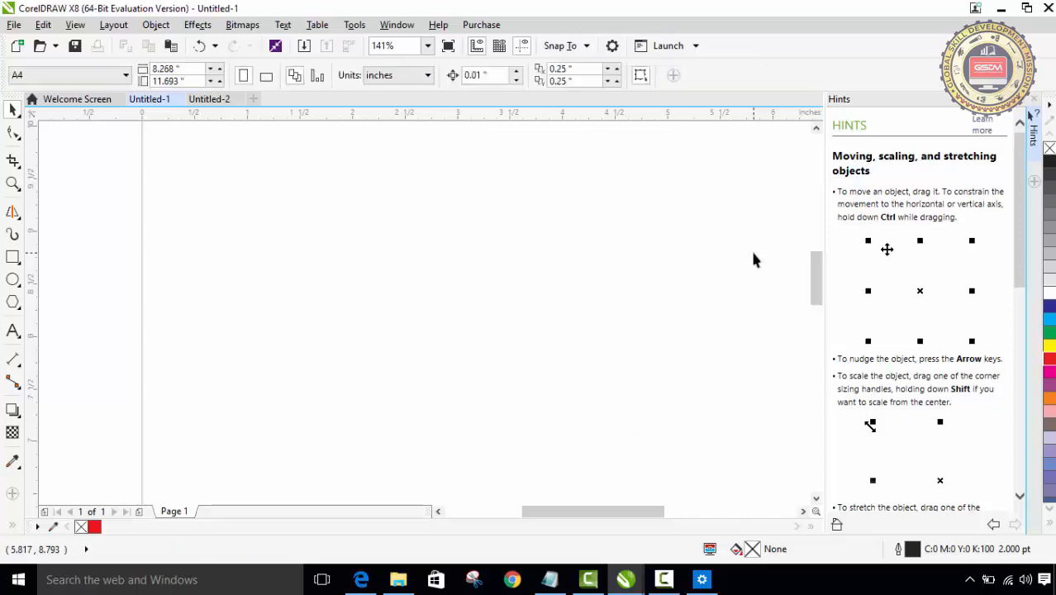